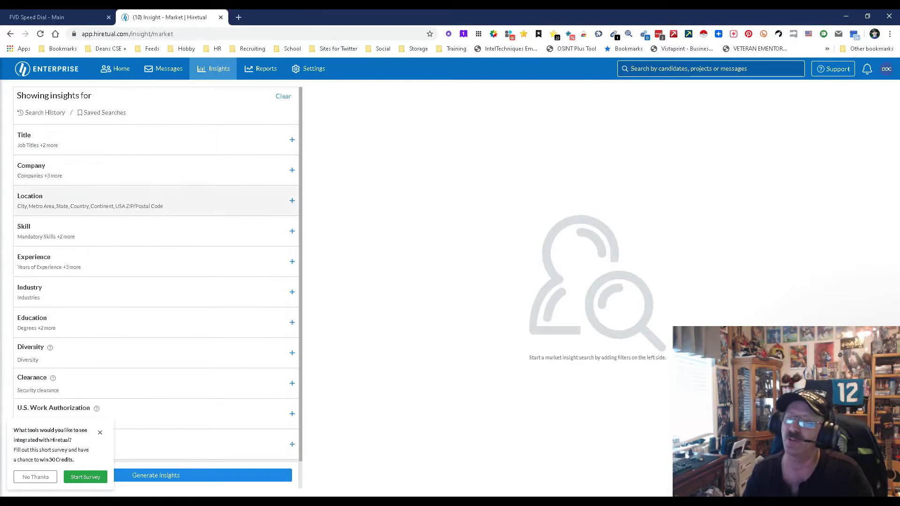
# Step: Add Software Engineer and Software Developer as job titles in the market insights title filter
pyautogui.click(292, 140)
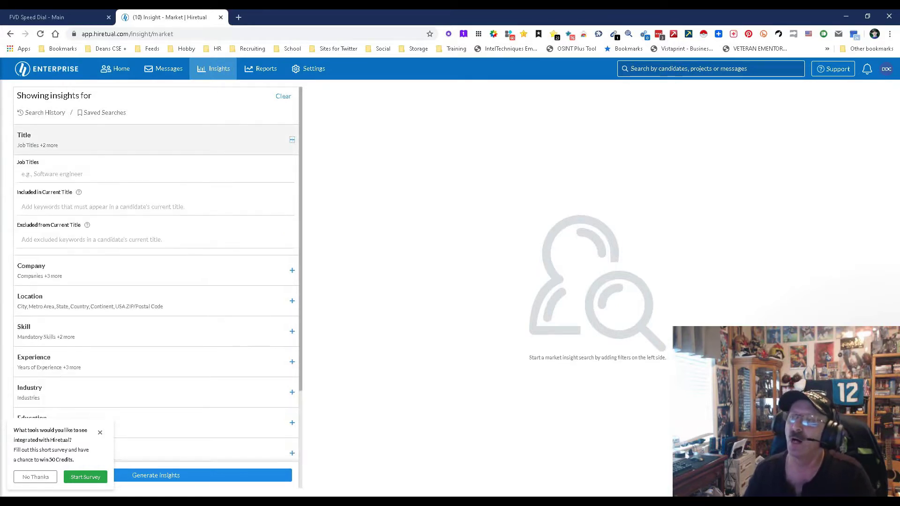
pyautogui.write('Software')
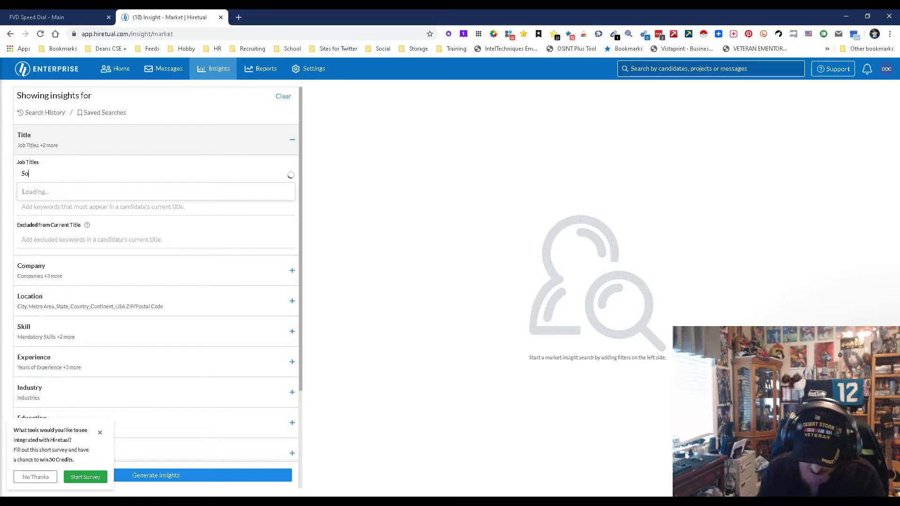
pyautogui.press('Down')
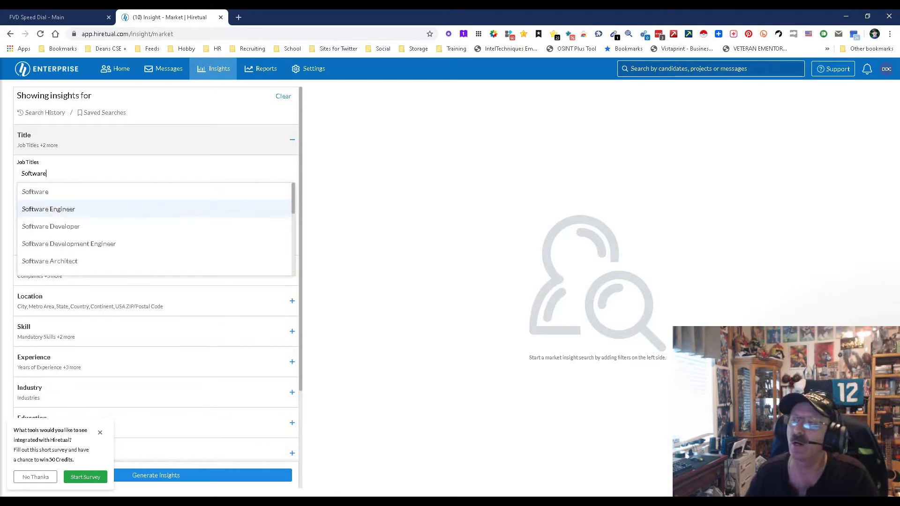
pyautogui.press('Return')
pyautogui.click(48, 191)
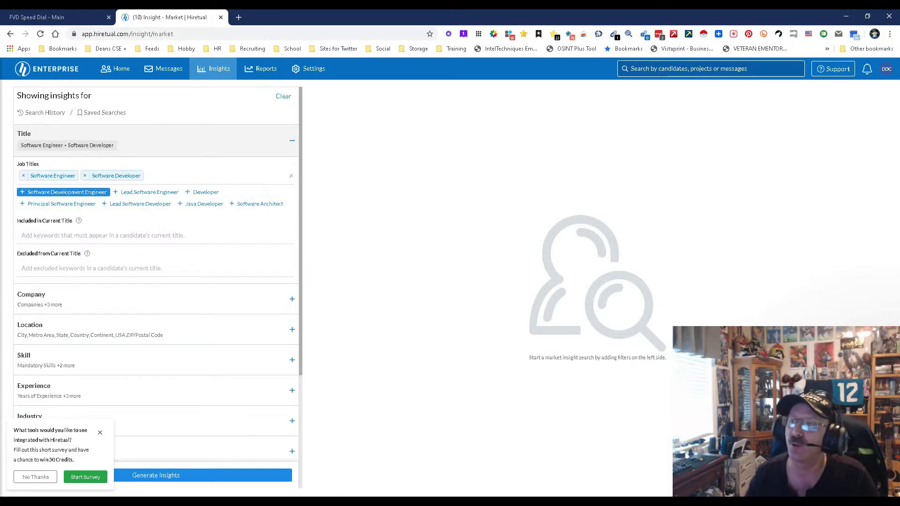
# Step: Set the location filter to Greater Seattle Area and generate the market insights
pyautogui.scroll(-1, 155, 300)
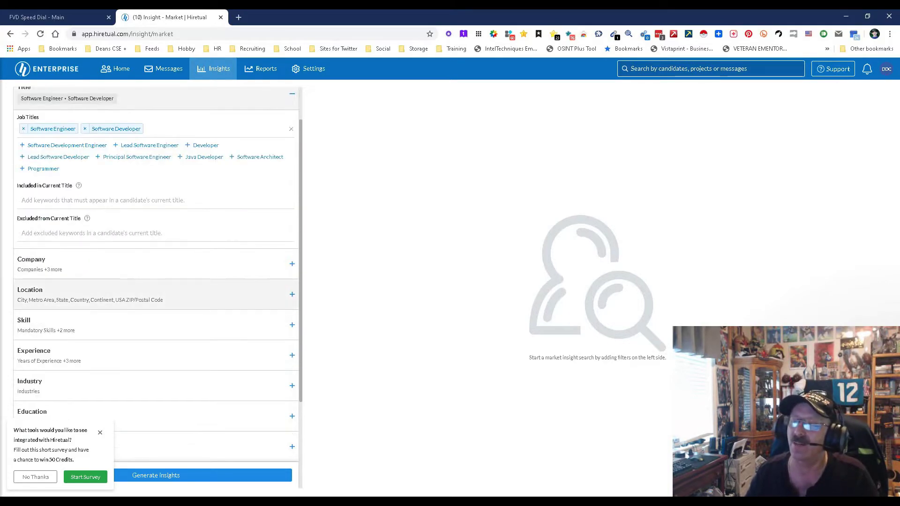
pyautogui.click(292, 295)
pyautogui.click(94, 230)
pyautogui.write('Seatt')
pyautogui.press('Down')
pyautogui.press('Return')
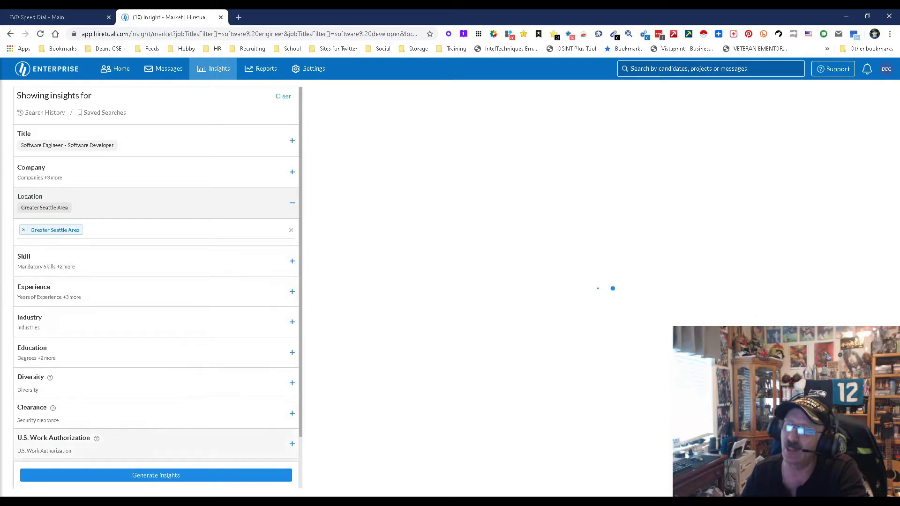
# Step: Examine the market insight charts for titles, skills, locations, market values, experience, schools, degrees and majors
pyautogui.scroll(-2, 156, 286)
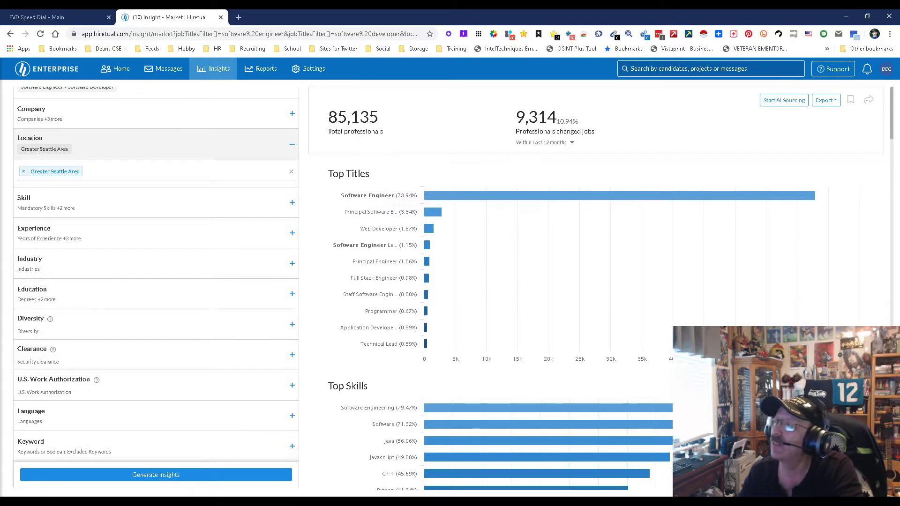
pyautogui.scroll(-4, 595, 281)
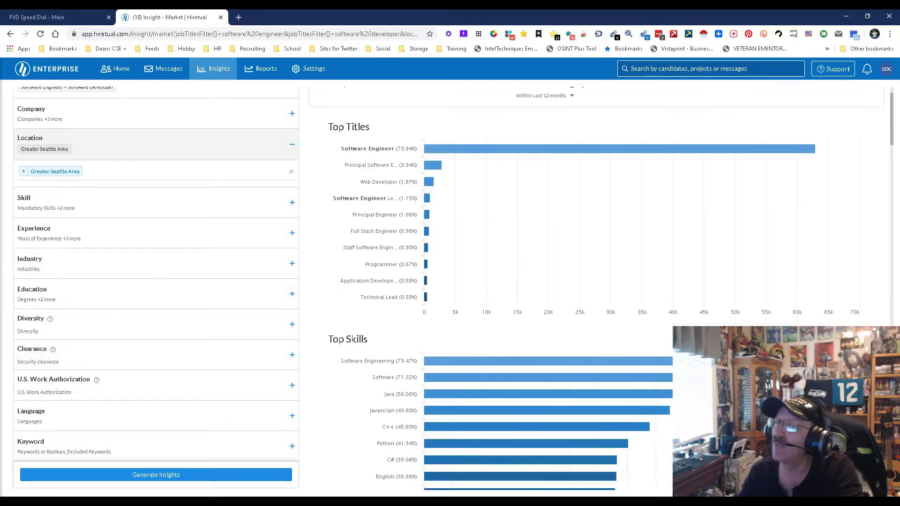
pyautogui.scroll(4, 596, 282)
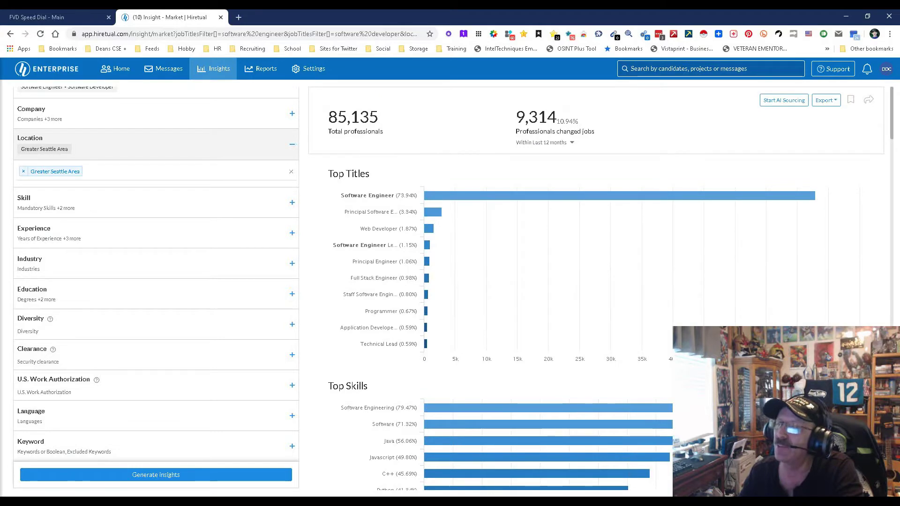
pyautogui.scroll(-10, 595, 281)
pyautogui.scroll(-20, 595, 281)
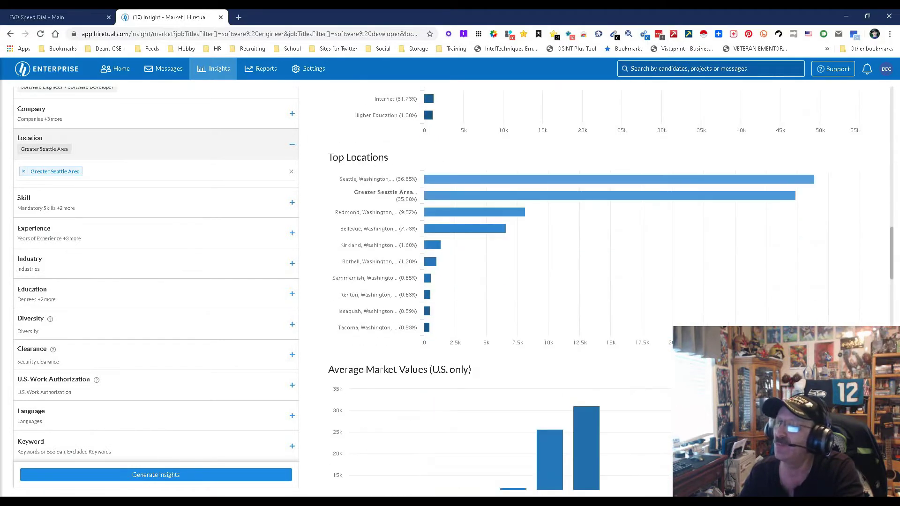
pyautogui.scroll(-9, 596, 282)
pyautogui.scroll(4, 596, 281)
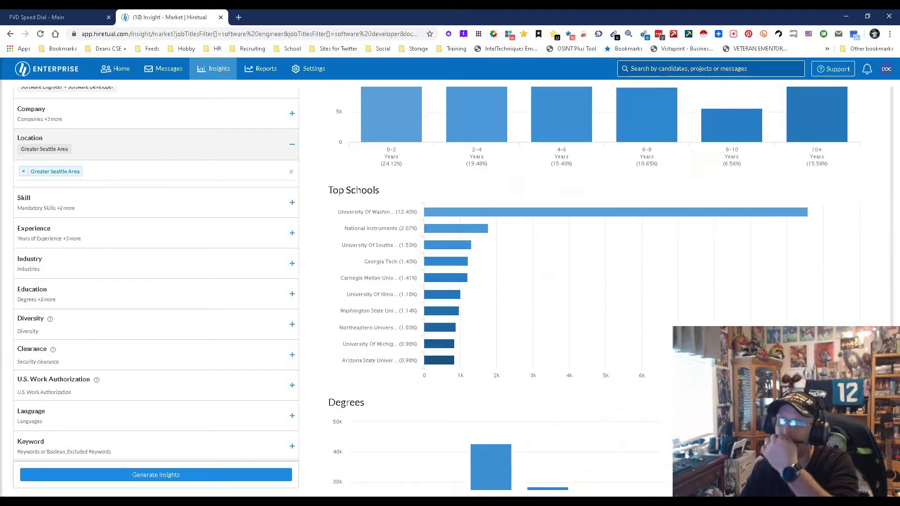
pyautogui.scroll(-5, 596, 282)
pyautogui.scroll(-5, 596, 281)
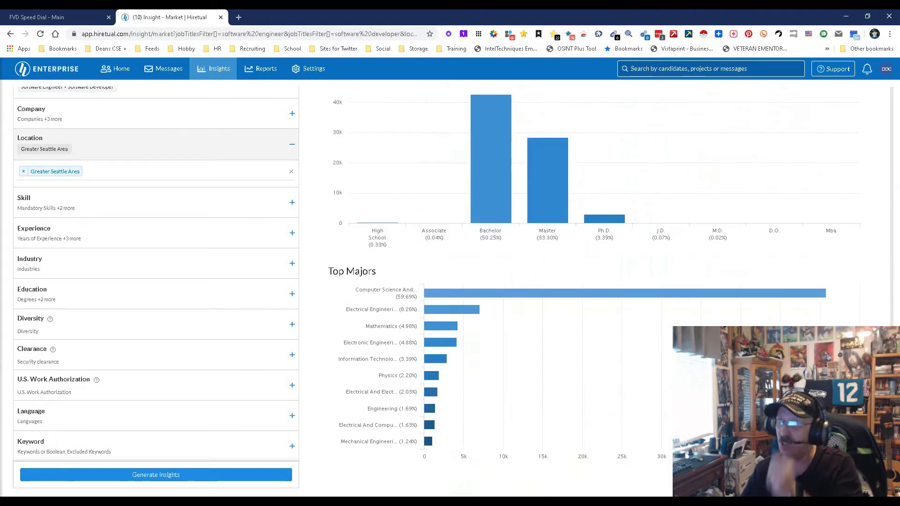
pyautogui.scroll(14, 596, 282)
pyautogui.scroll(20, 596, 282)
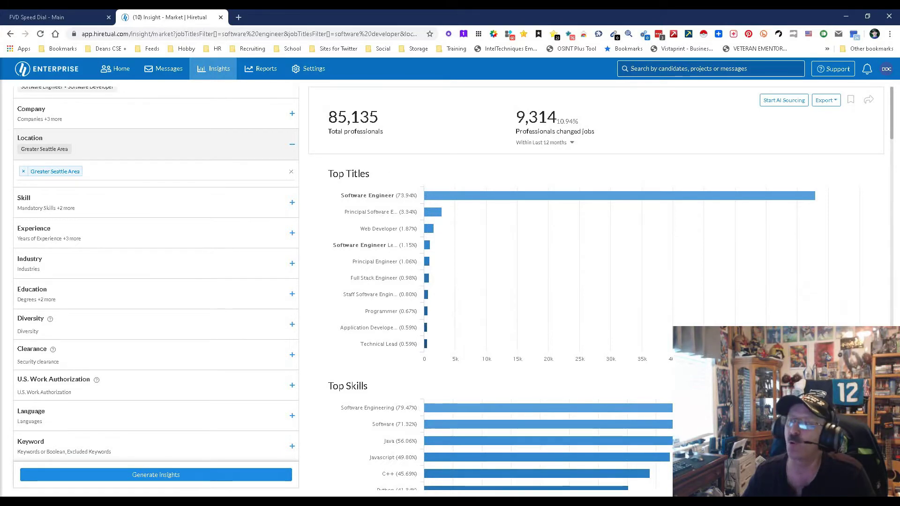
pyautogui.moveTo(432, 212)
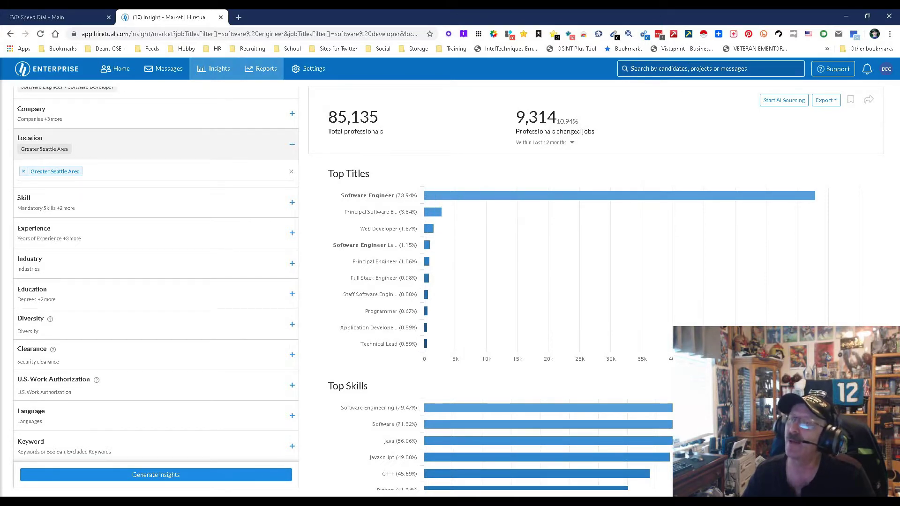
# Step: View the Reports page and return to the Home dashboard
pyautogui.click(263, 68)
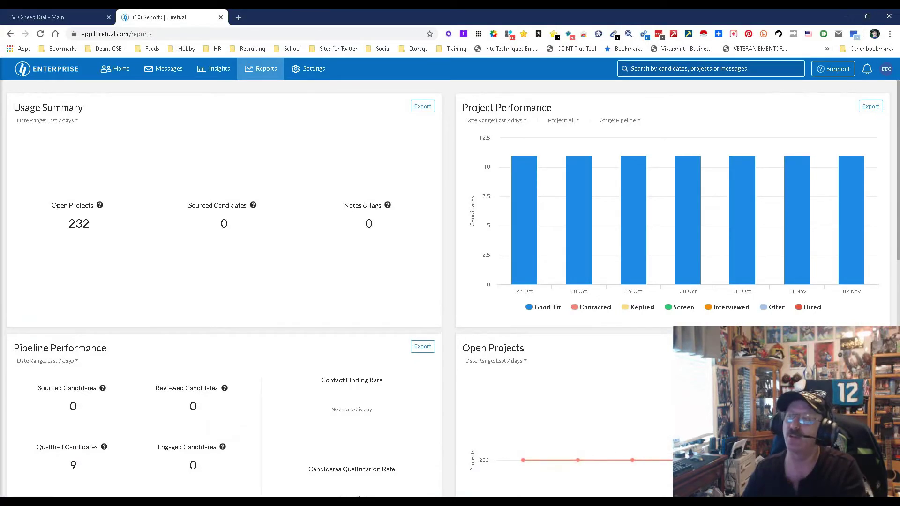
pyautogui.click(115, 68)
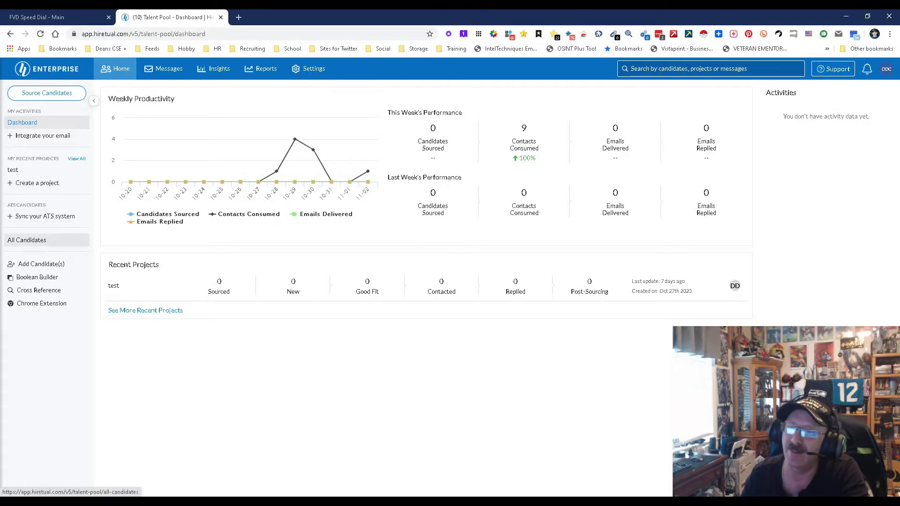
# Step: List all candidates in the talent pool and look at the candidate import and Cross Reference tools, closing each one
pyautogui.click(26, 240)
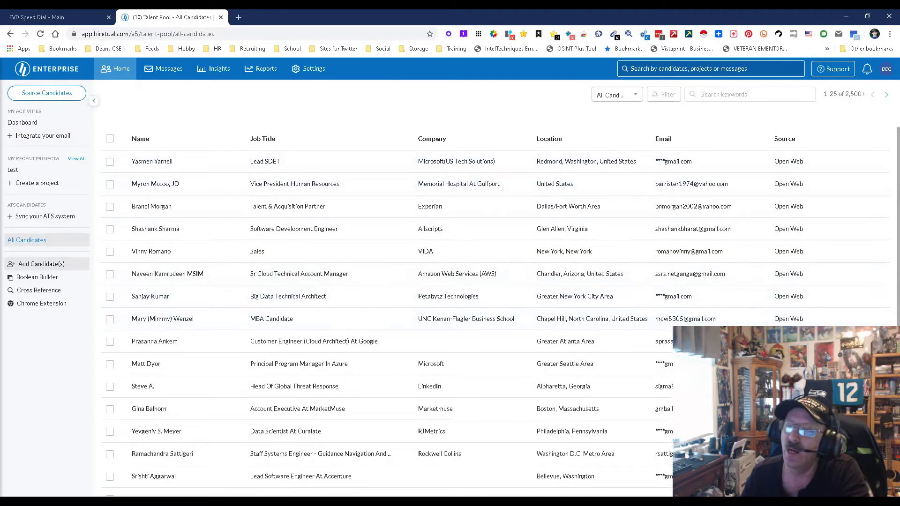
pyautogui.click(42, 264)
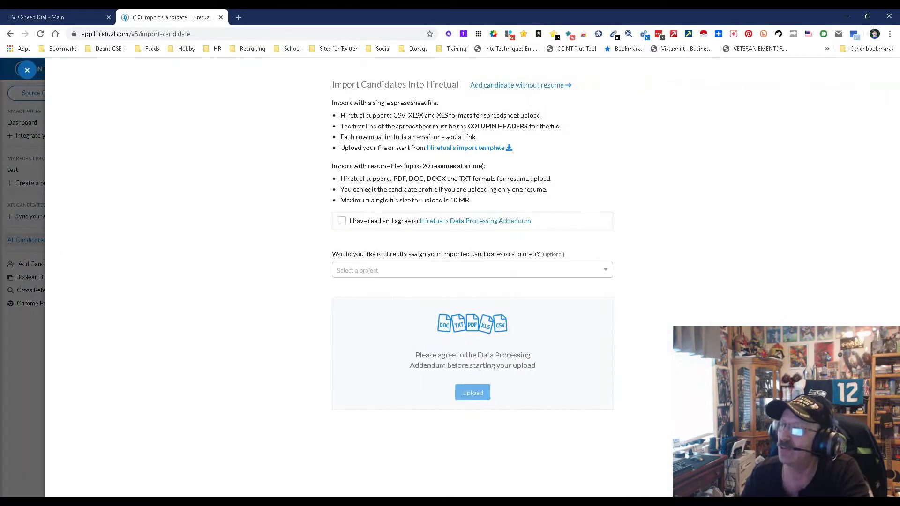
pyautogui.click(27, 70)
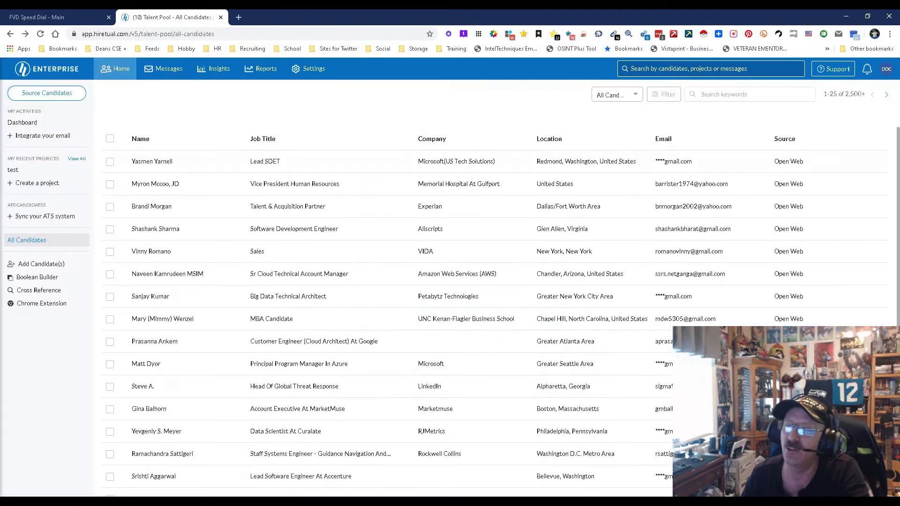
pyautogui.click(39, 291)
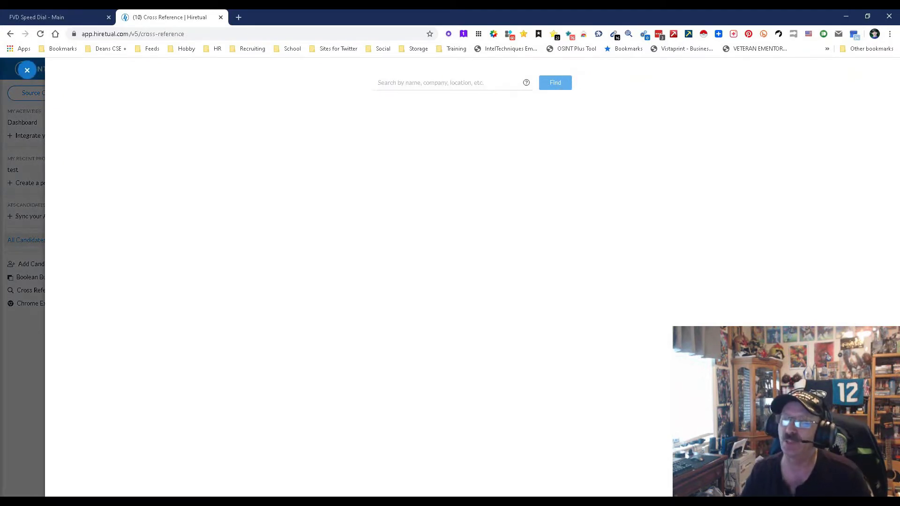
pyautogui.click(28, 70)
# Step: Generate a Quick Mode Boolean string in the Boolean Builder for the job title Software Engineer
pyautogui.click(37, 277)
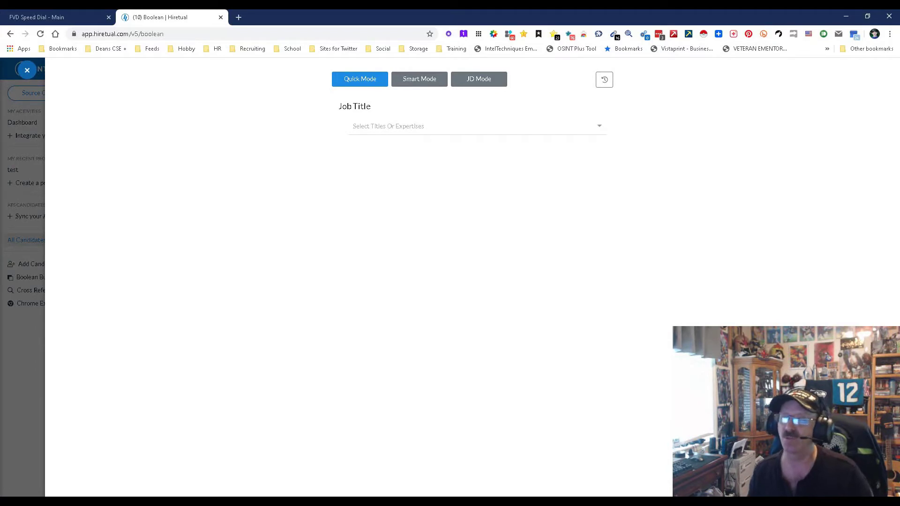
pyautogui.click(354, 126)
pyautogui.write('software')
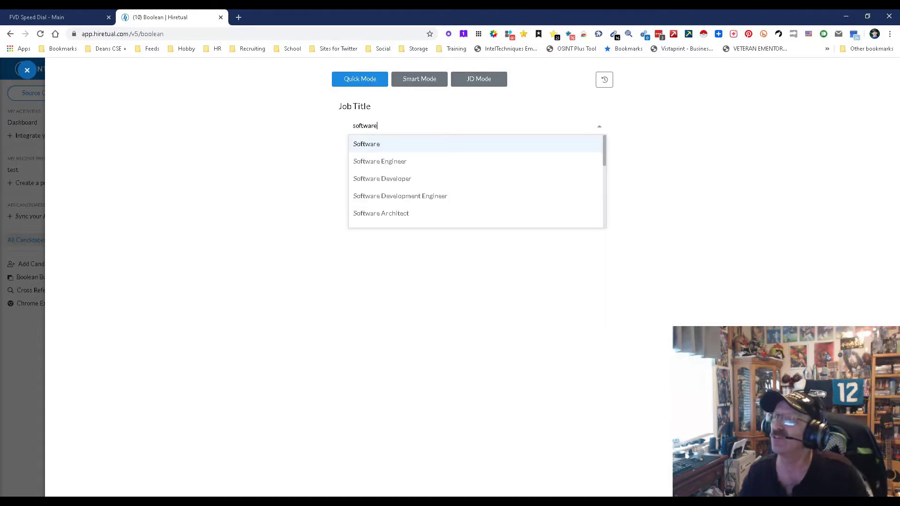
pyautogui.press('Down')
pyautogui.press('Return')
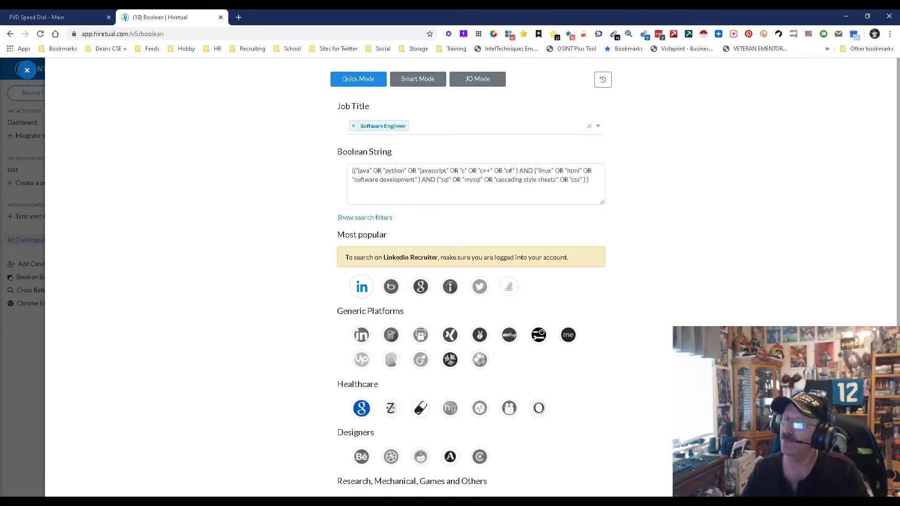
# Step: Remove the "c++" term and its adjoining OR from the generated Boolean string
pyautogui.scroll(-3, 361, 408)
pyautogui.scroll(3, 362, 408)
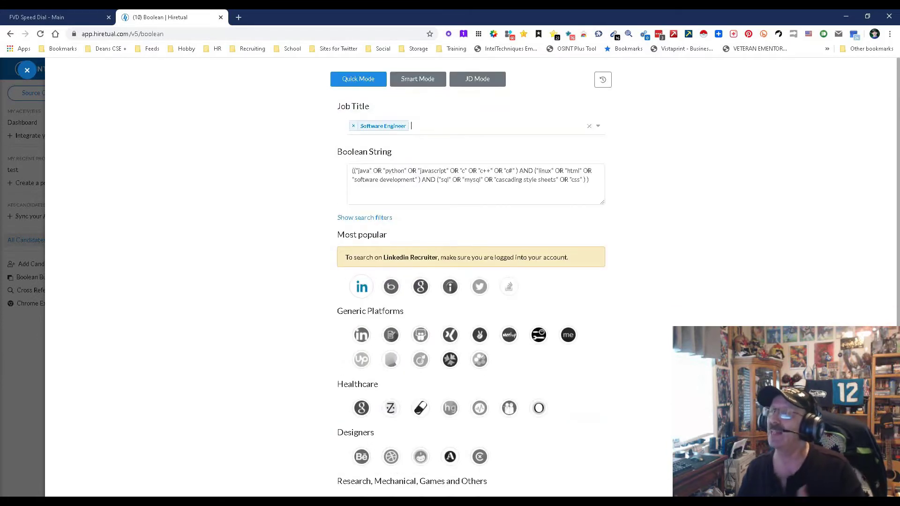
pyautogui.click(462, 179)
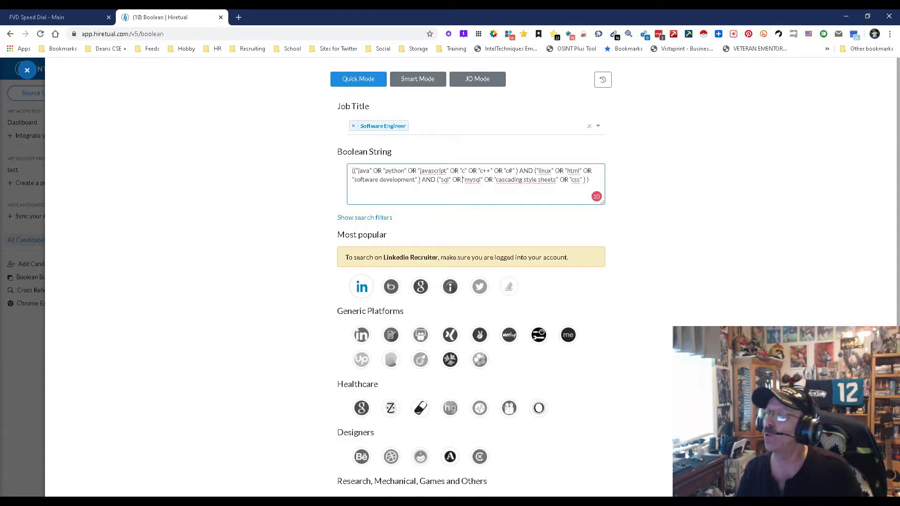
pyautogui.press('BackSpace')
pyautogui.press('BackSpace')
pyautogui.press('BackSpace')
pyautogui.press('BackSpace')
pyautogui.press('BackSpace')
pyautogui.press('BackSpace')
pyautogui.press('BackSpace')
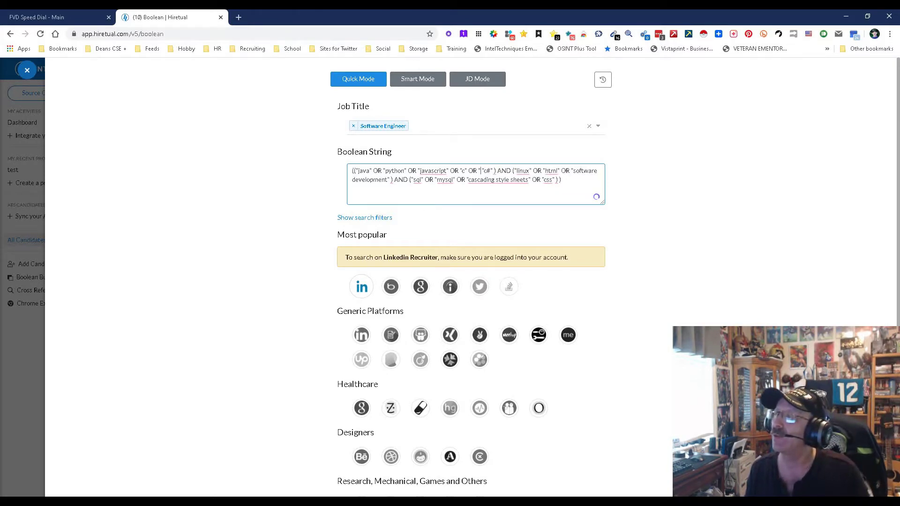
pyautogui.press('BackSpace')
pyautogui.press('BackSpace')
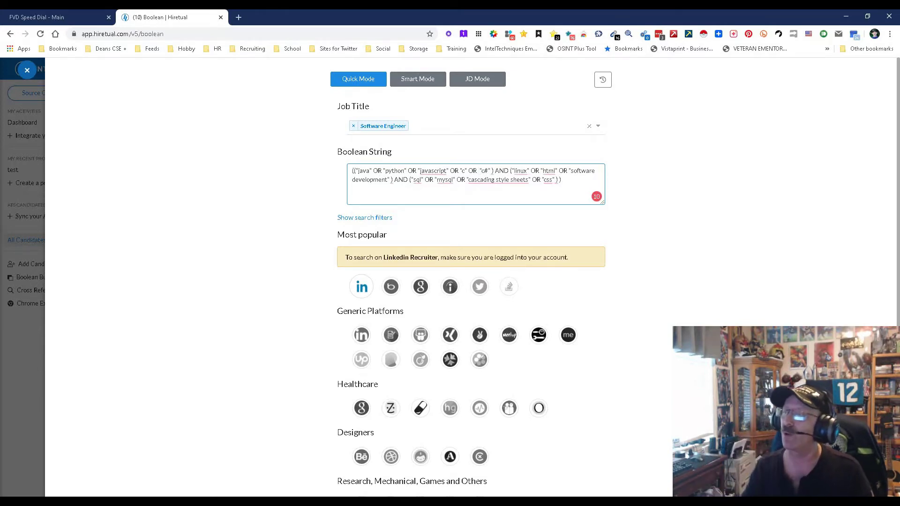
# Step: Show the Boolean string's search filters and review the skills, industry, location and title fields
pyautogui.click(365, 218)
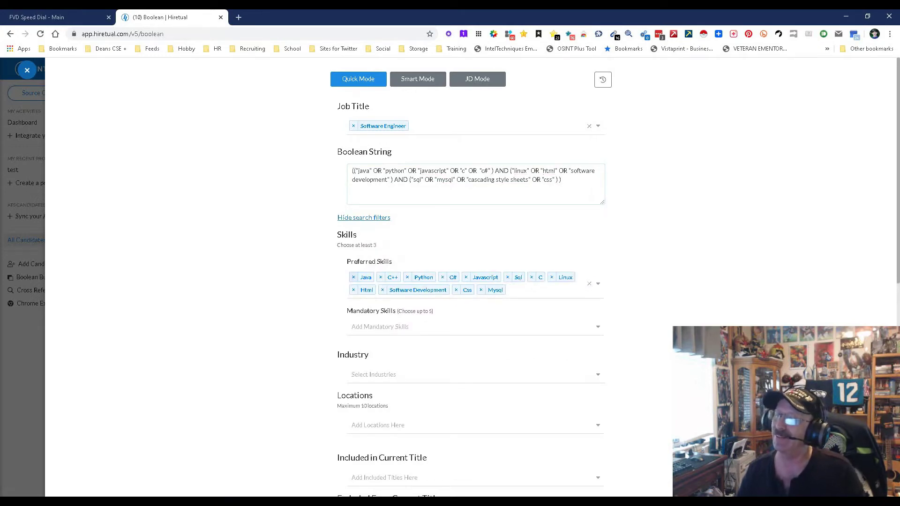
pyautogui.scroll(-3, 469, 281)
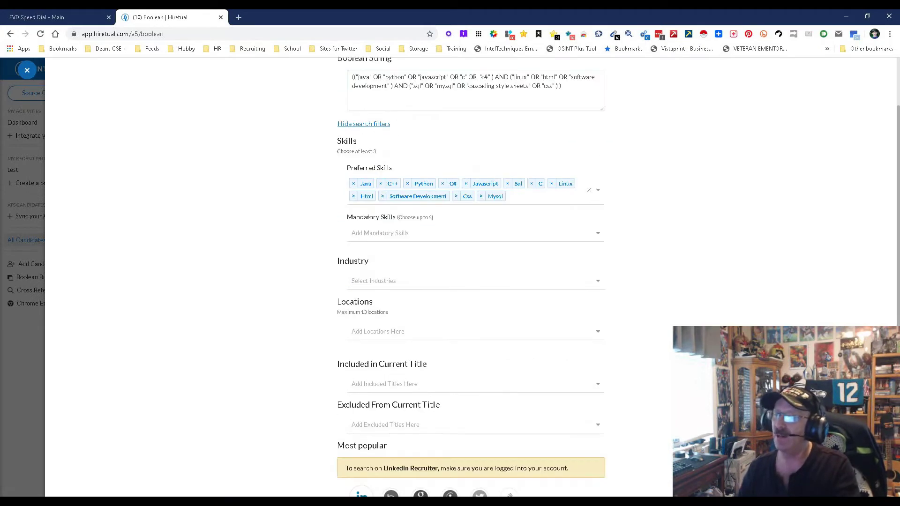
pyautogui.scroll(3, 469, 281)
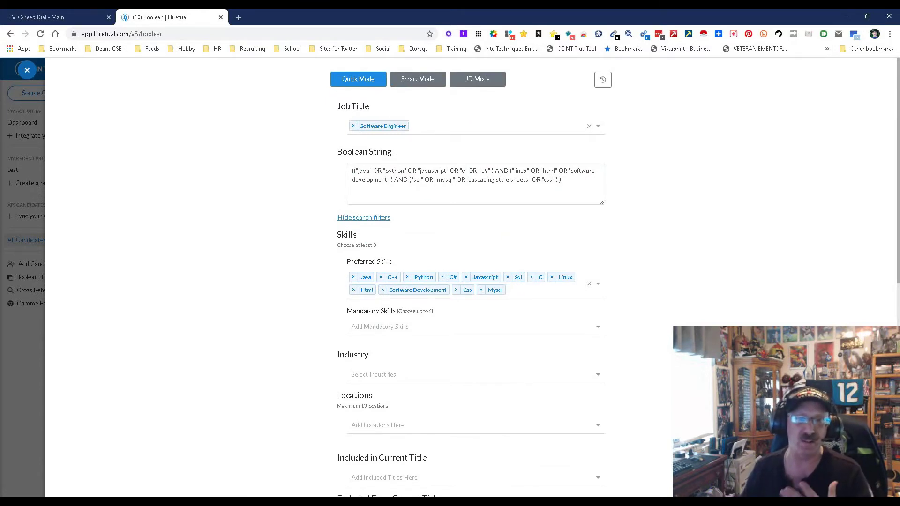
# Step: View the Smart Mode and JD Mode forms of the Boolean Builder and close the builder
pyautogui.click(418, 78)
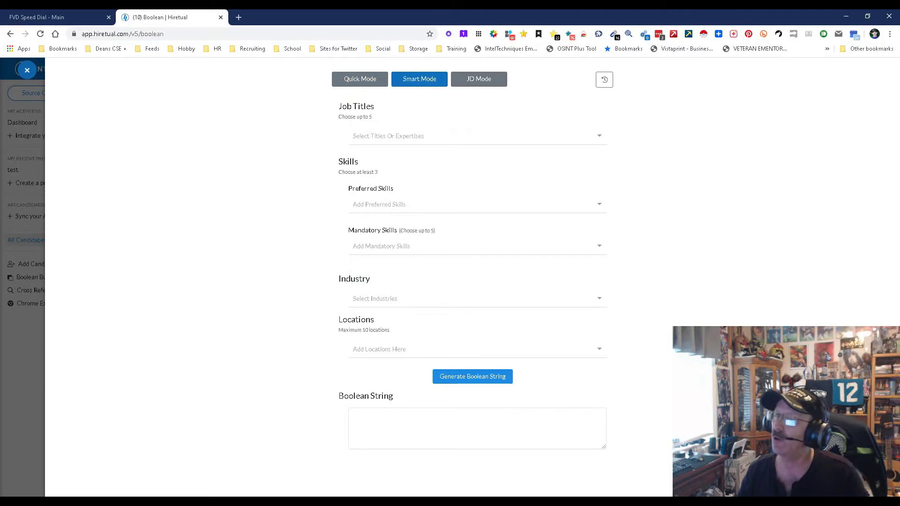
pyautogui.click(479, 79)
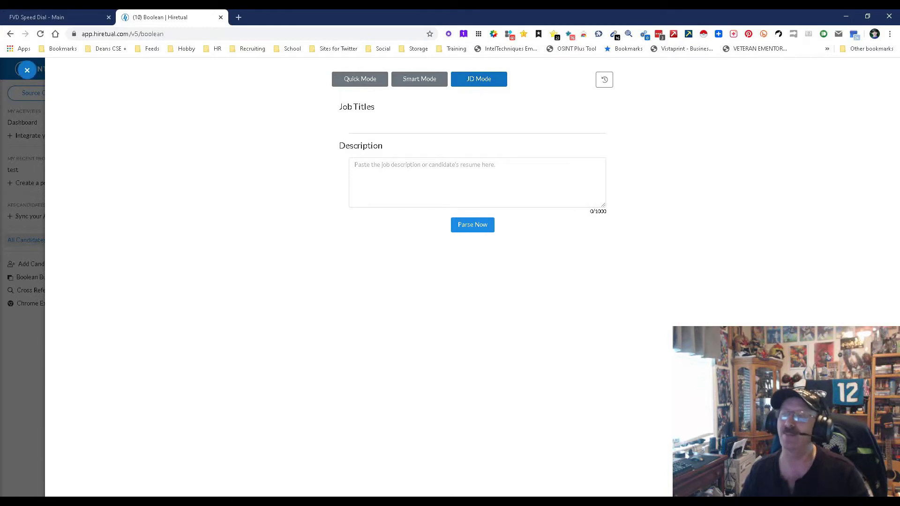
pyautogui.click(27, 70)
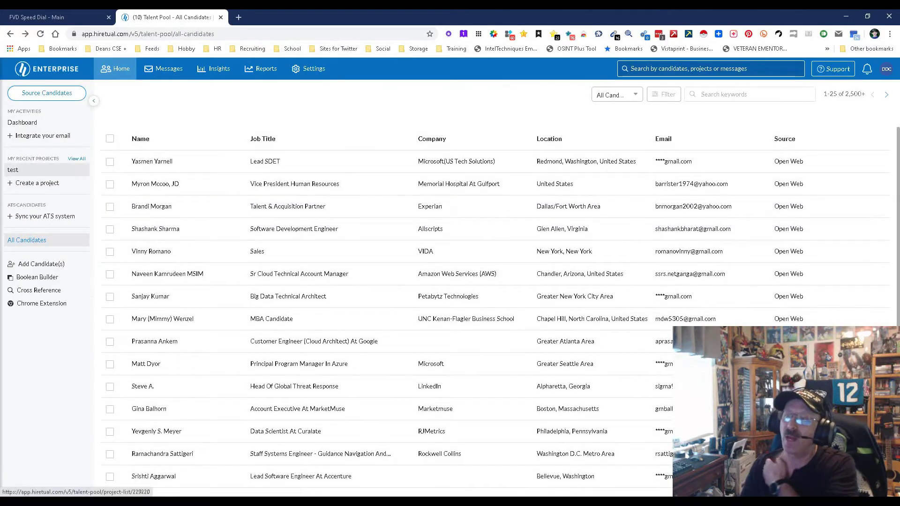
# Step: Open the recent project "test" and start a new AI Sourcing task in it
pyautogui.click(13, 170)
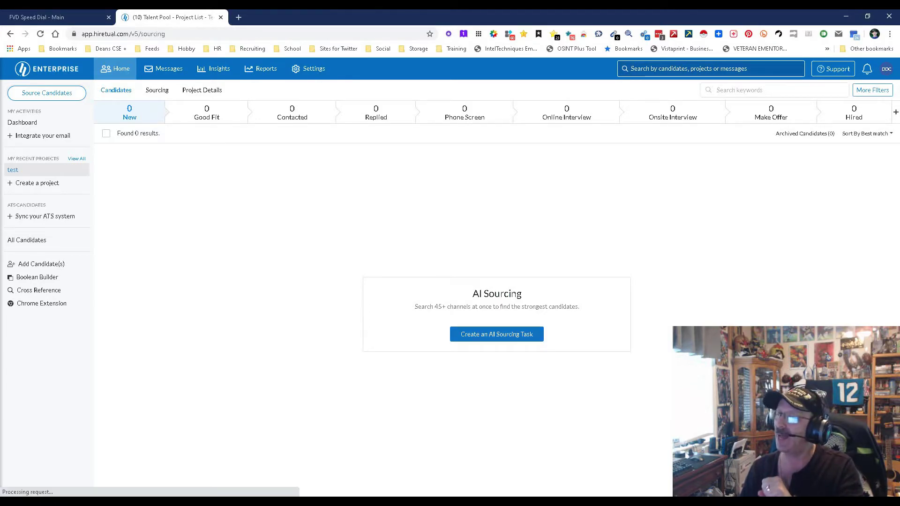
pyautogui.click(496, 334)
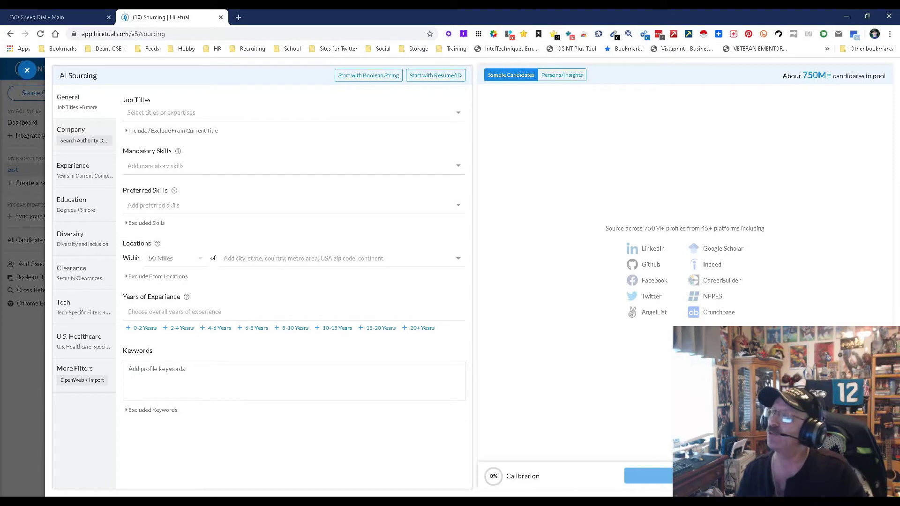
# Step: Add "Nurse" as a job title for the AI Sourcing task
pyautogui.click(128, 113)
pyautogui.write('sNurse')
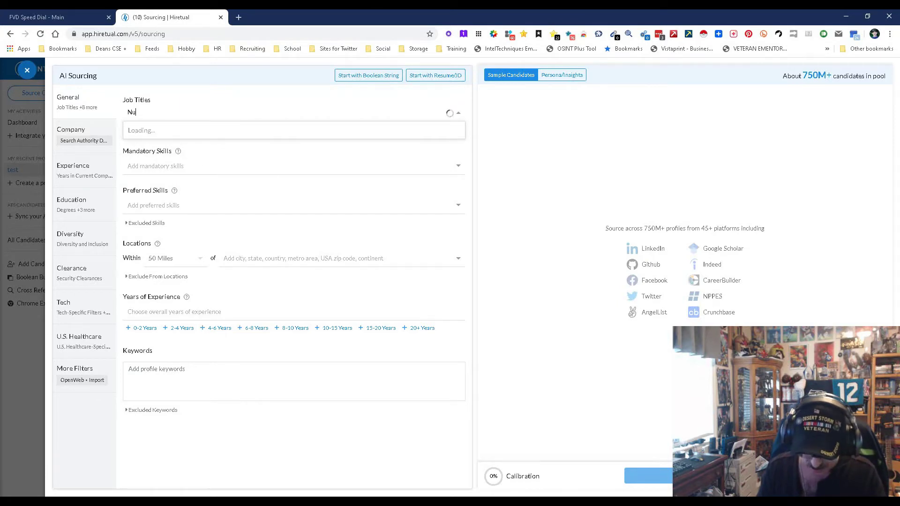
pyautogui.press('Down')
pyautogui.press('Down')
pyautogui.press('Down')
pyautogui.press('Down')
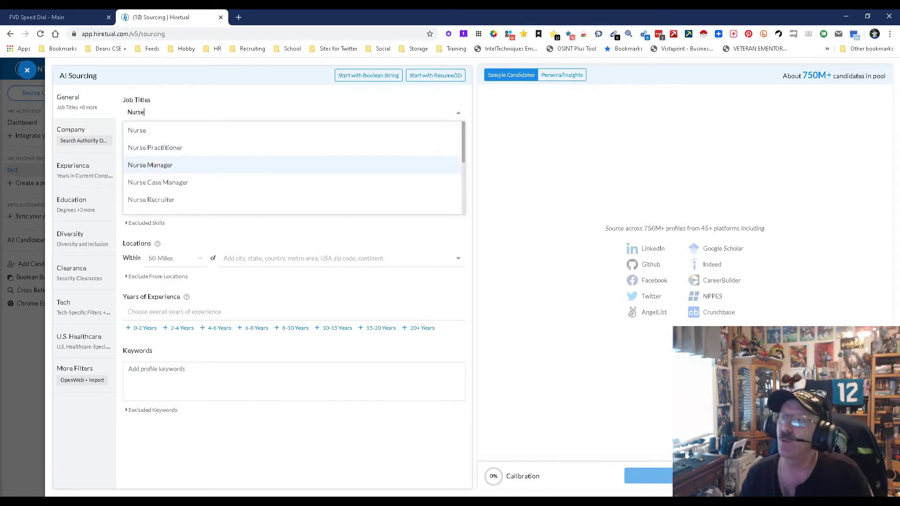
pyautogui.press('Up')
pyautogui.press('Up')
pyautogui.press('Up')
pyautogui.press('Up')
pyautogui.press('Return')
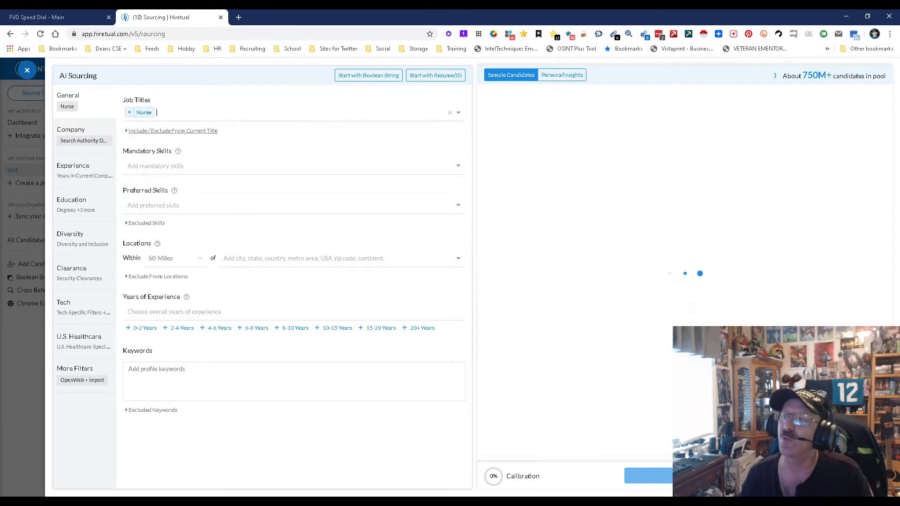
# Step: Add the suggested job titles Registered Nurse and Rn, and make Nursing a mandatory skill
pyautogui.click(154, 128)
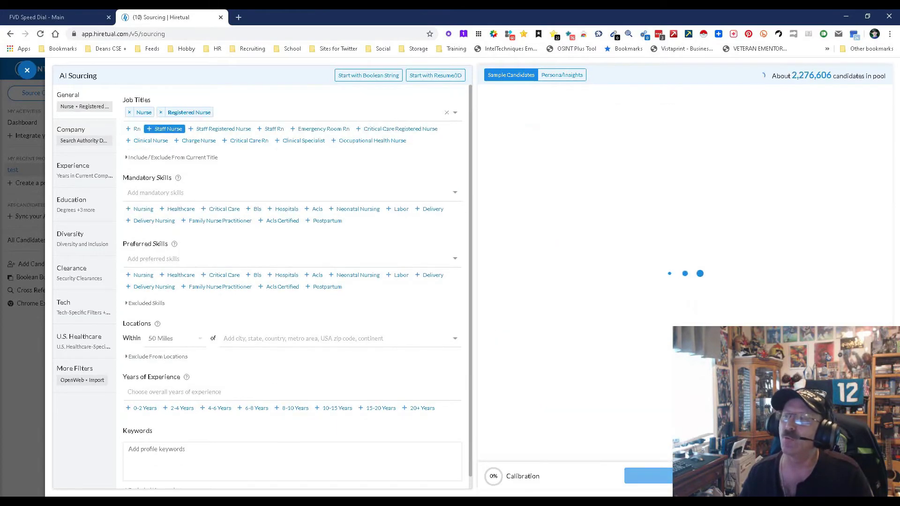
pyautogui.click(136, 129)
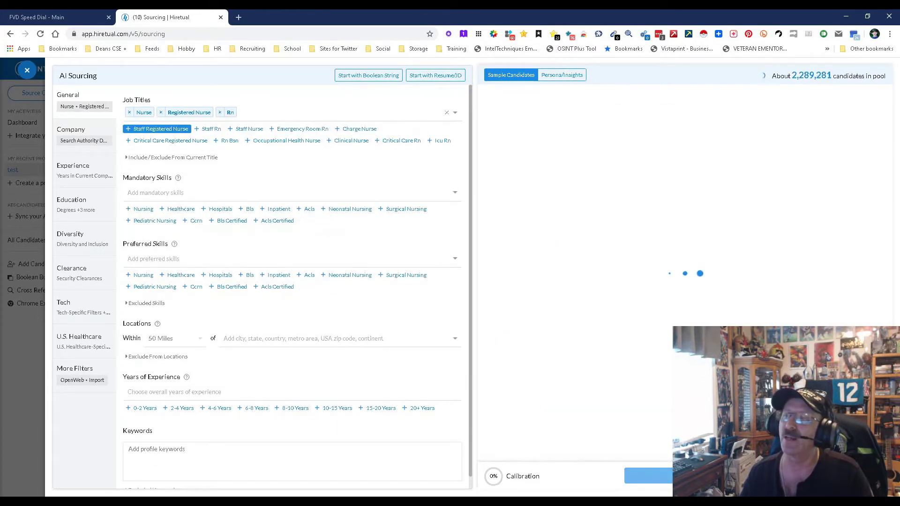
pyautogui.click(142, 209)
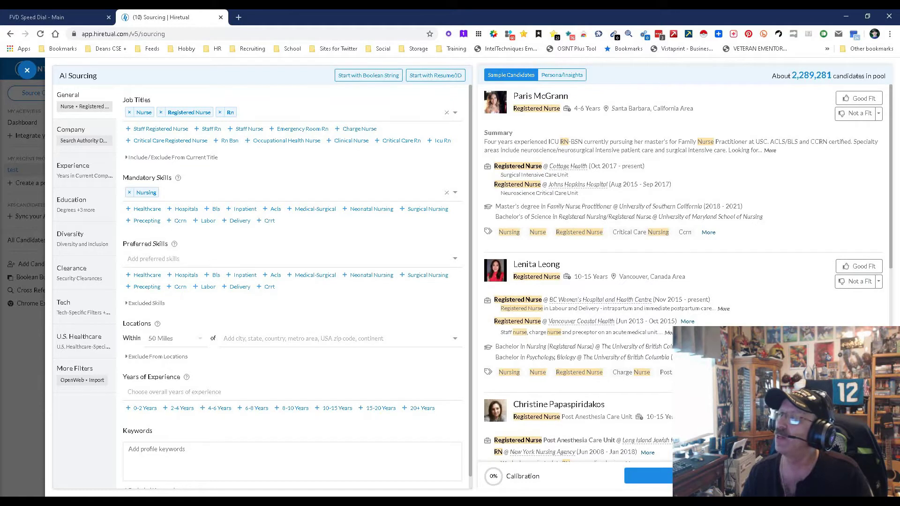
# Step: Review the persona and insights for the nurse search, including locations, experience and industries, and return to the sample candidates
pyautogui.click(562, 75)
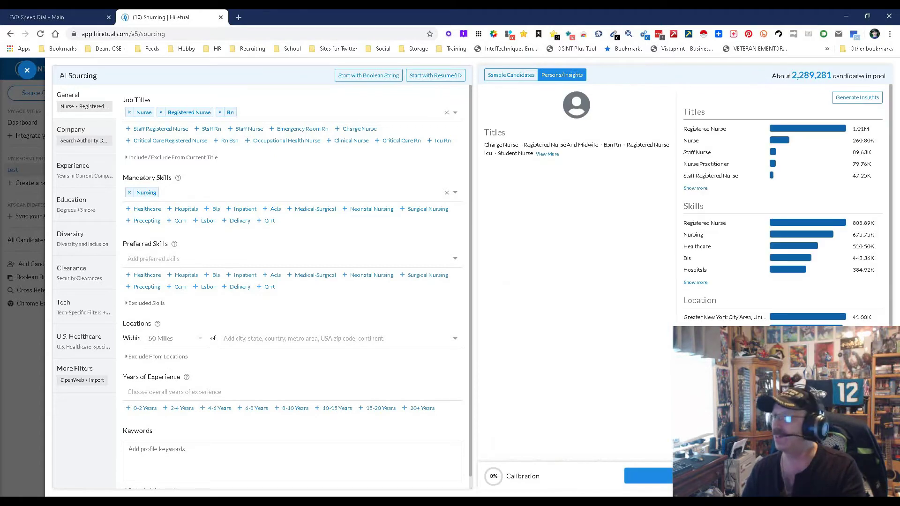
pyautogui.scroll(-4, 684, 235)
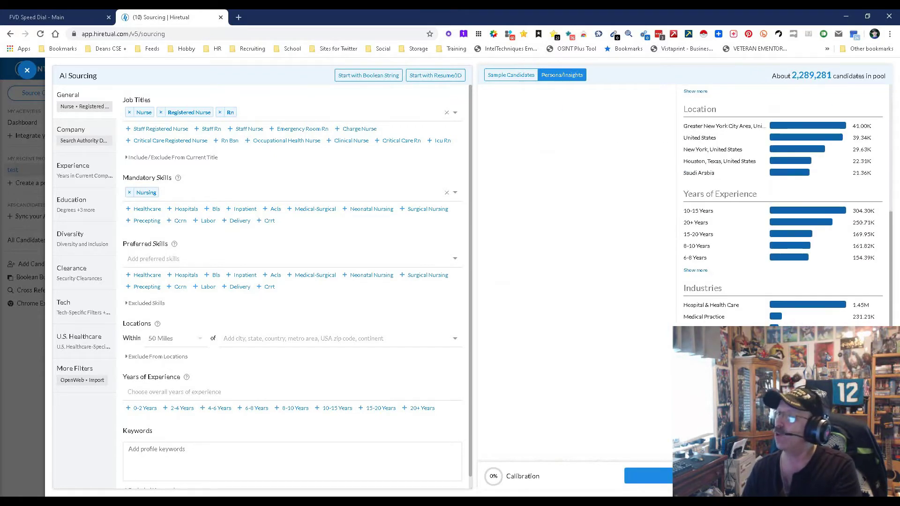
pyautogui.scroll(5, 685, 234)
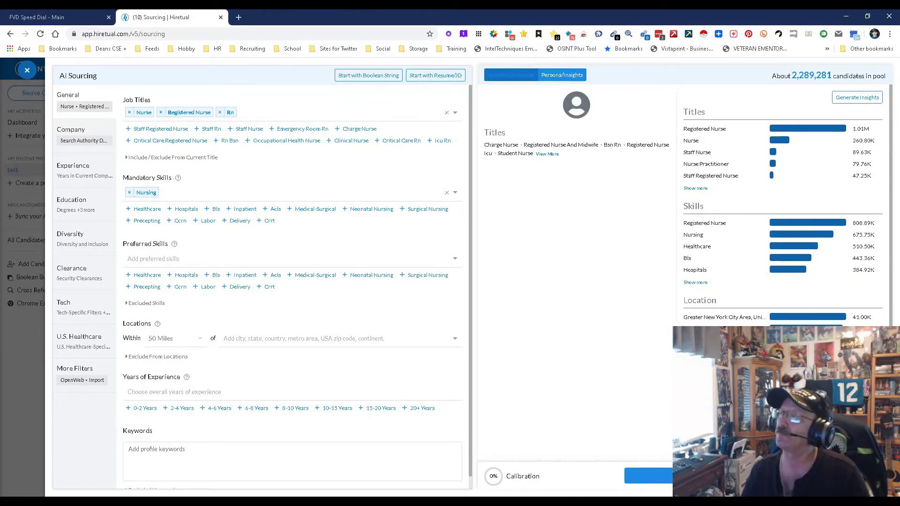
pyautogui.click(511, 75)
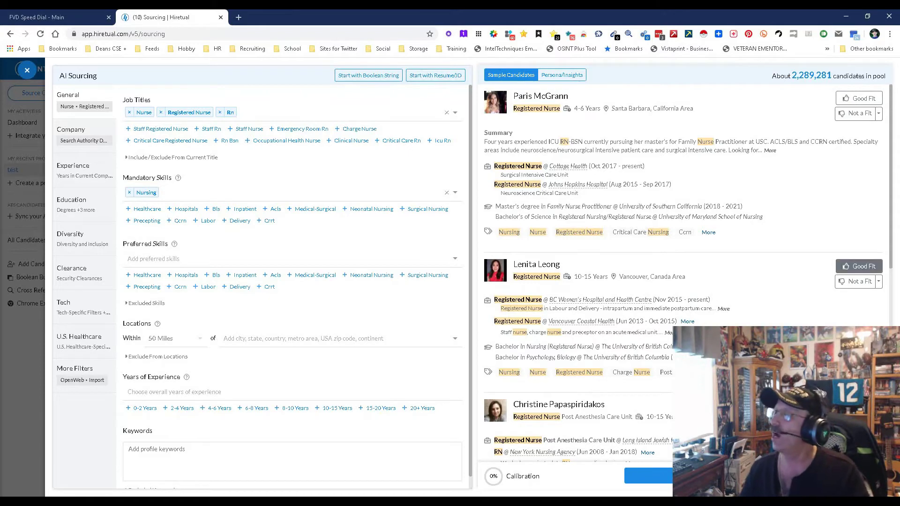
# Step: Mark all five sample candidates as a good fit, and save and start the AI sourcing in the project "test"
pyautogui.click(859, 98)
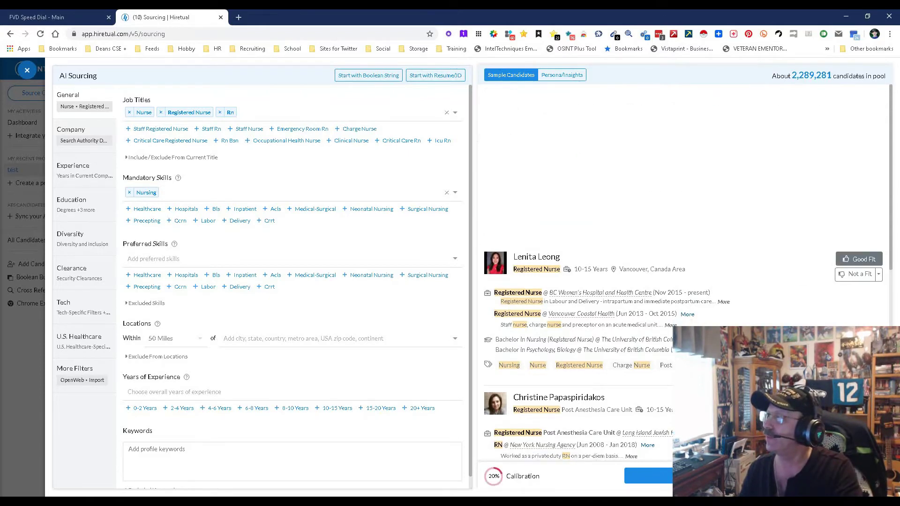
pyautogui.click(859, 98)
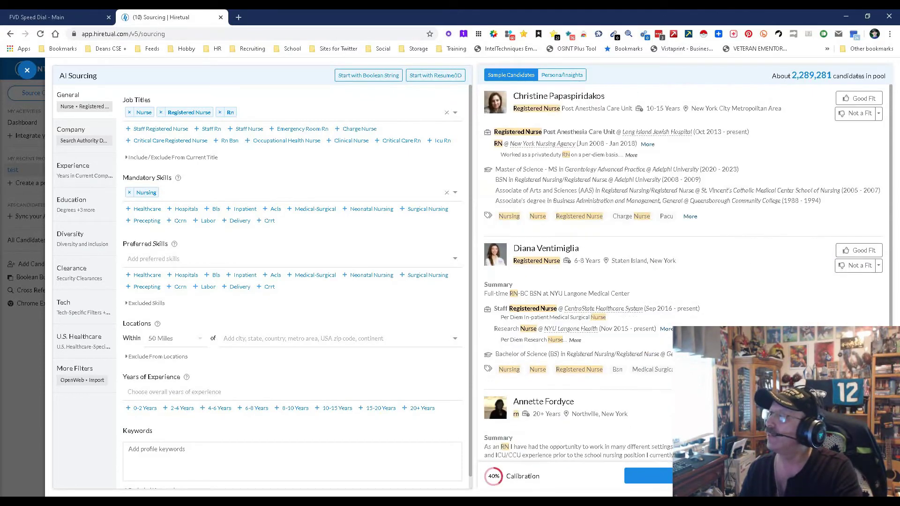
pyautogui.click(859, 98)
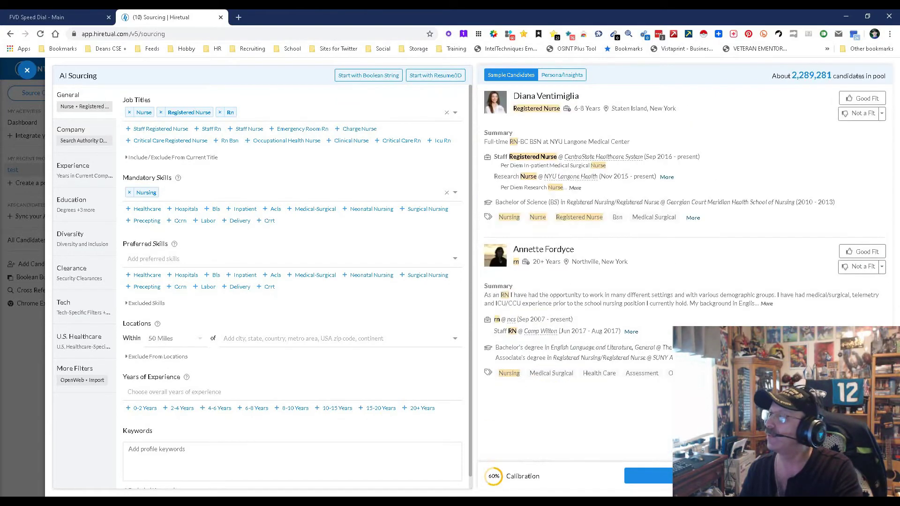
pyautogui.click(859, 98)
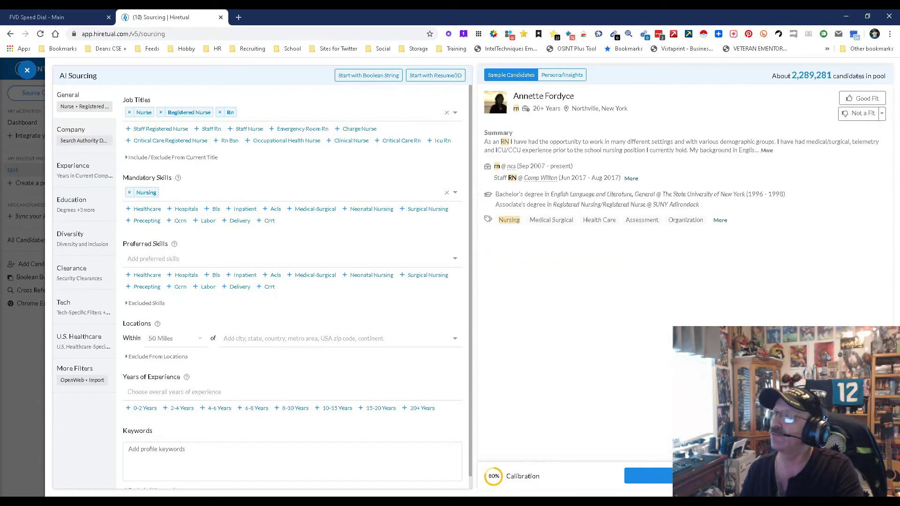
pyautogui.click(859, 98)
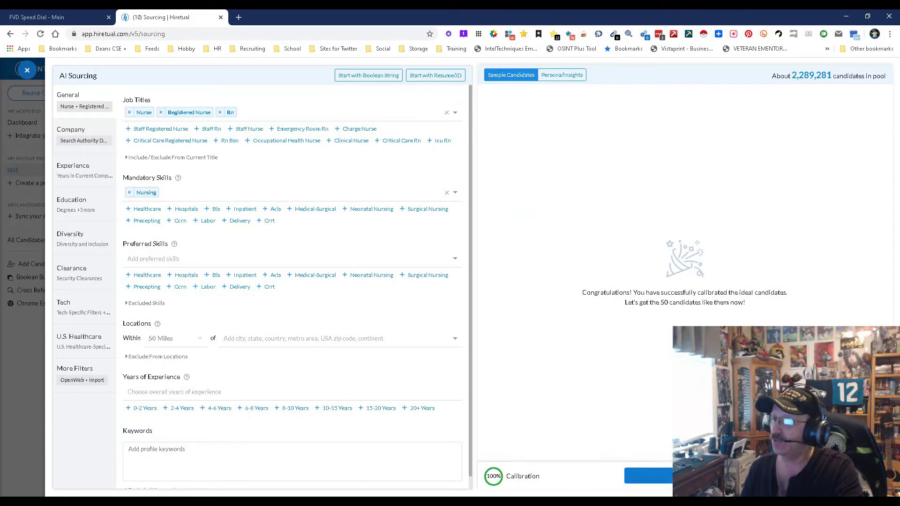
pyautogui.click(649, 476)
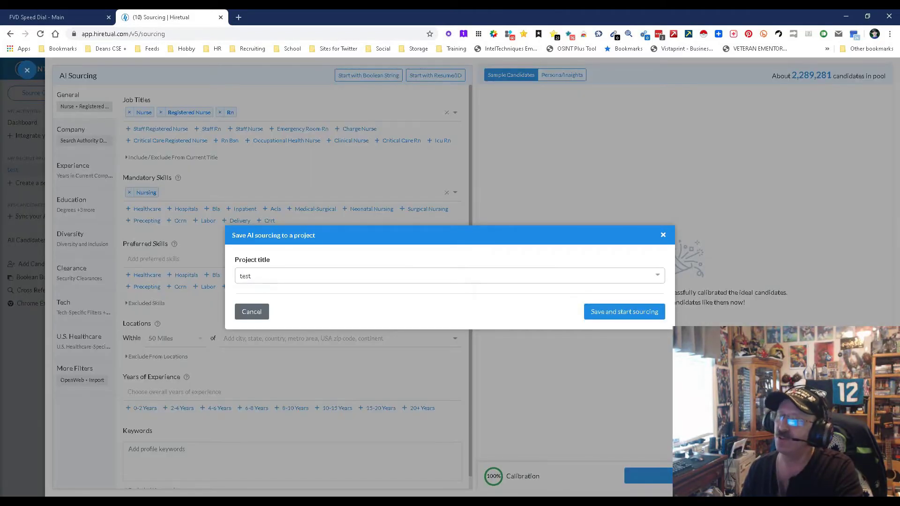
pyautogui.click(624, 312)
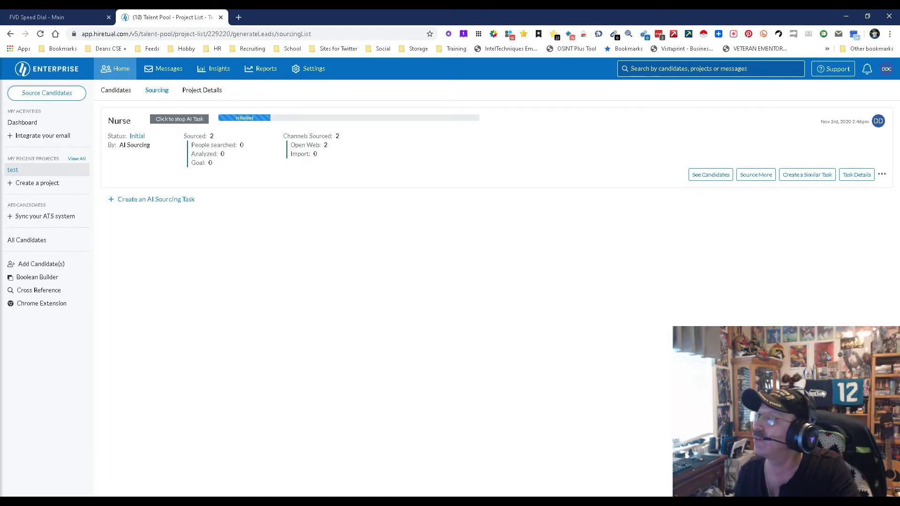
# Step: View the Nurse task's Source More form without submitting it, and look through its Good Fit and New candidates
pyautogui.click(756, 174)
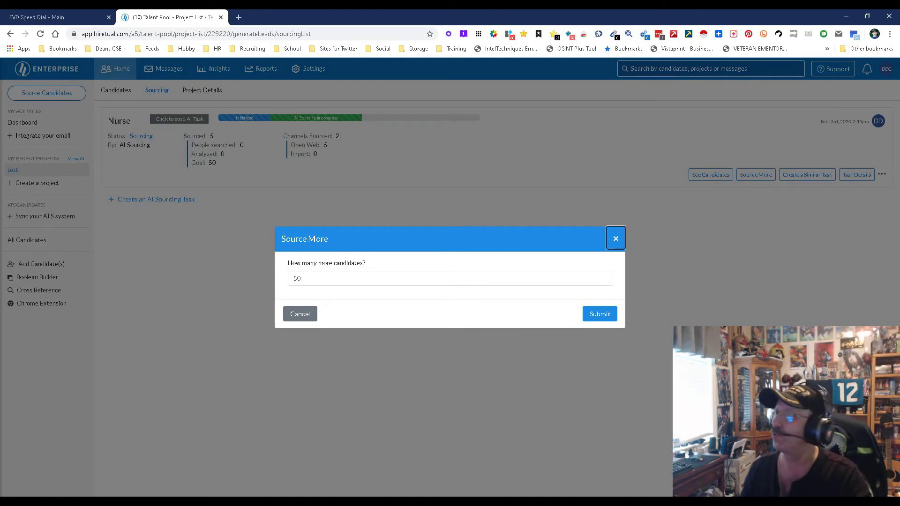
pyautogui.press('Escape')
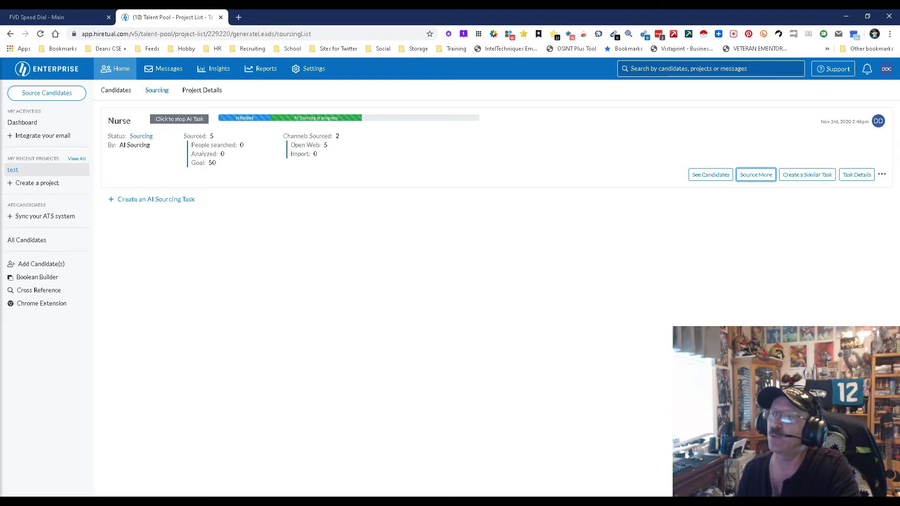
pyautogui.click(711, 175)
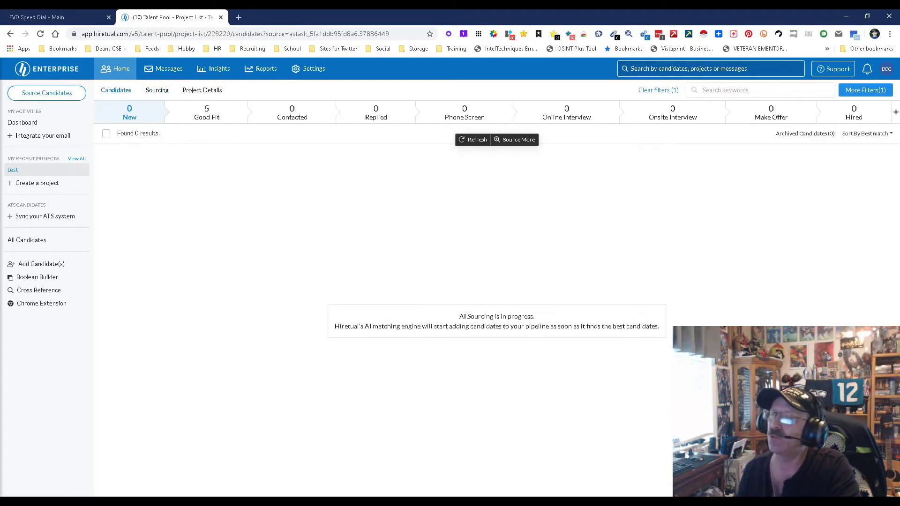
pyautogui.click(207, 113)
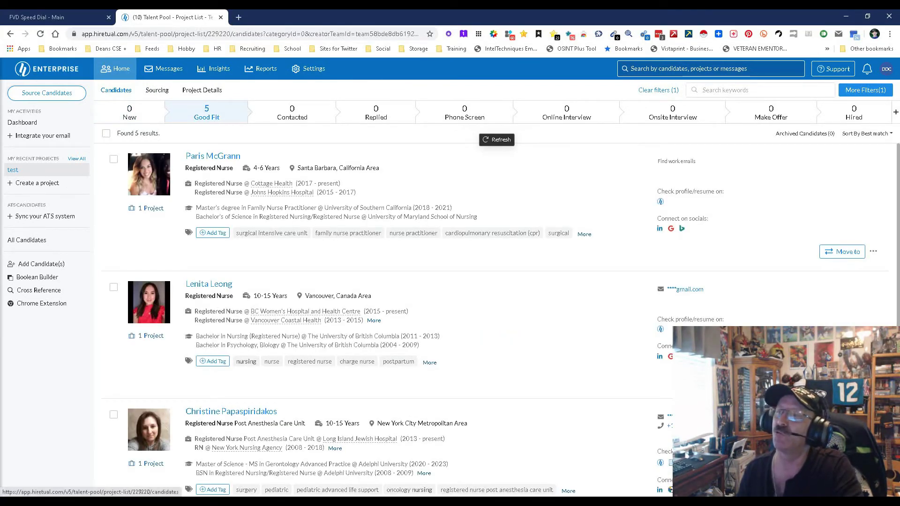
pyautogui.click(129, 113)
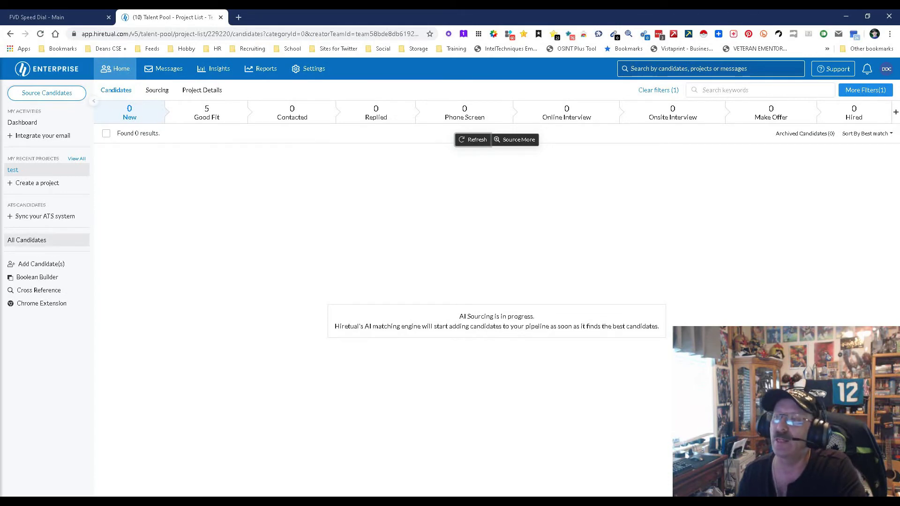
# Step: View the ATS sync page and close it
pyautogui.click(45, 216)
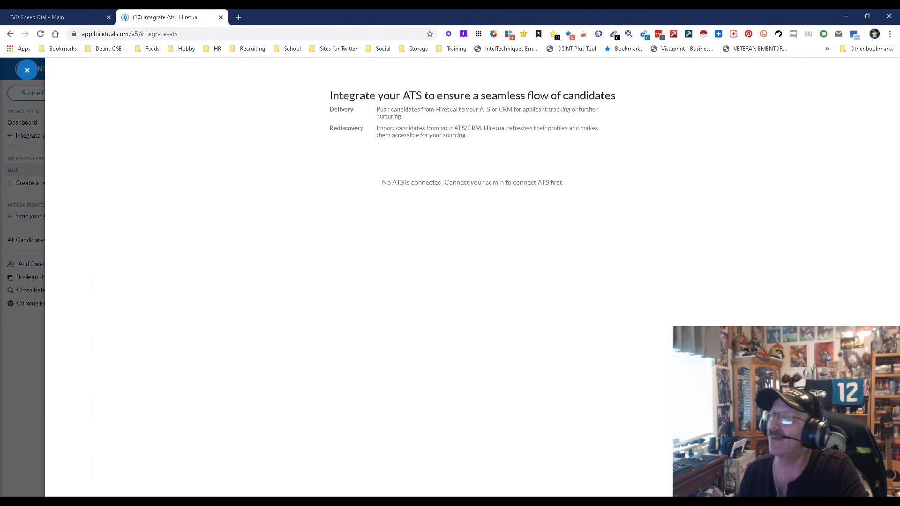
pyautogui.click(27, 70)
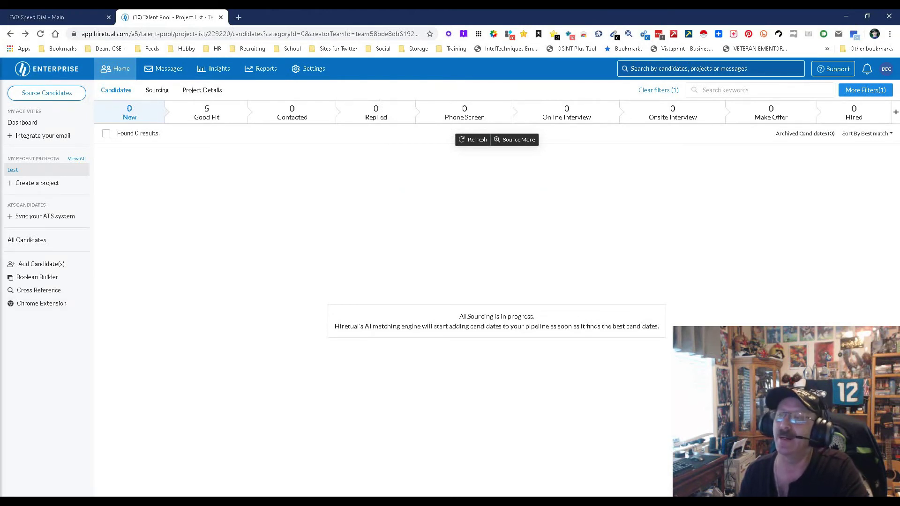
# Step: Reopen the project "test", check the Nurse task's sourcing progress, and browse the list of new candidates
pyautogui.click(13, 170)
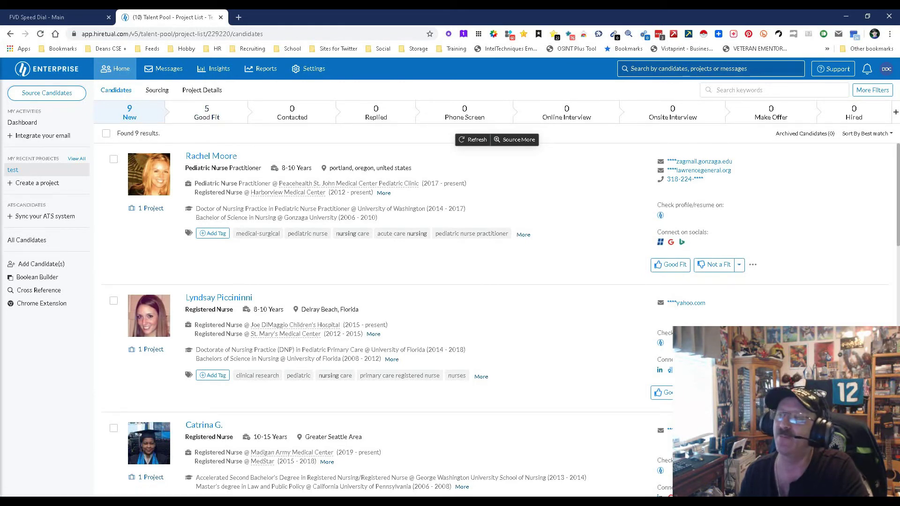
pyautogui.click(156, 90)
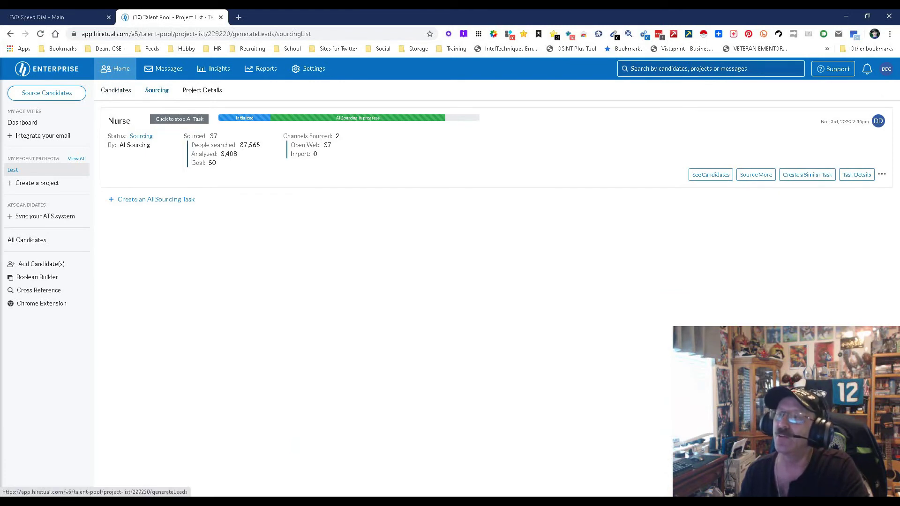
pyautogui.click(116, 90)
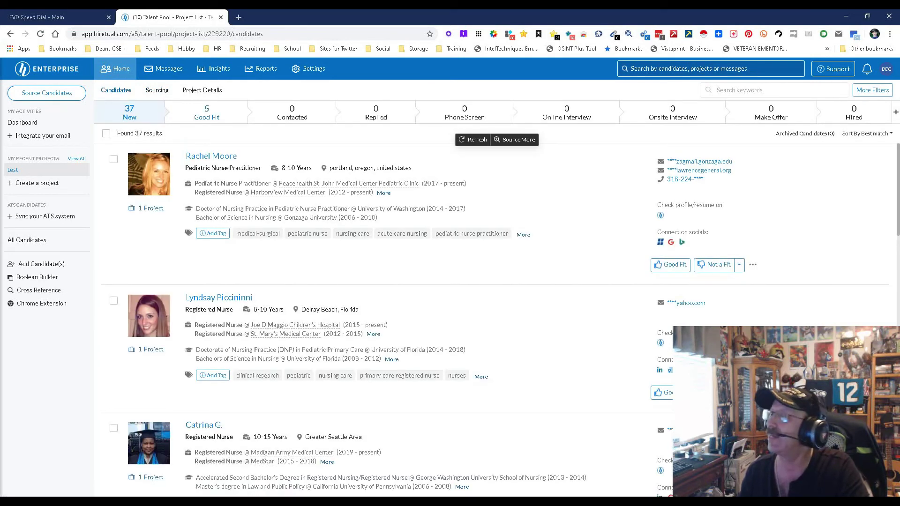
pyautogui.scroll(-14, 515, 305)
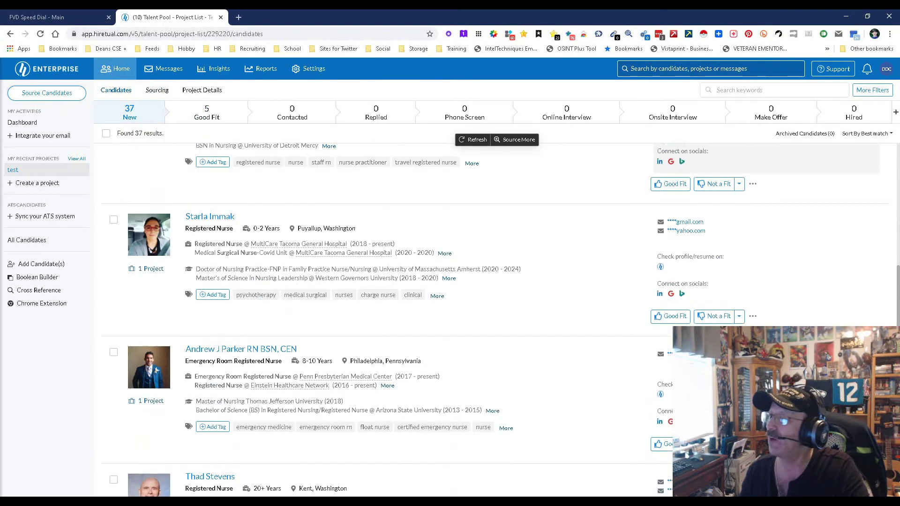
pyautogui.scroll(-3, 516, 305)
pyautogui.scroll(17, 516, 305)
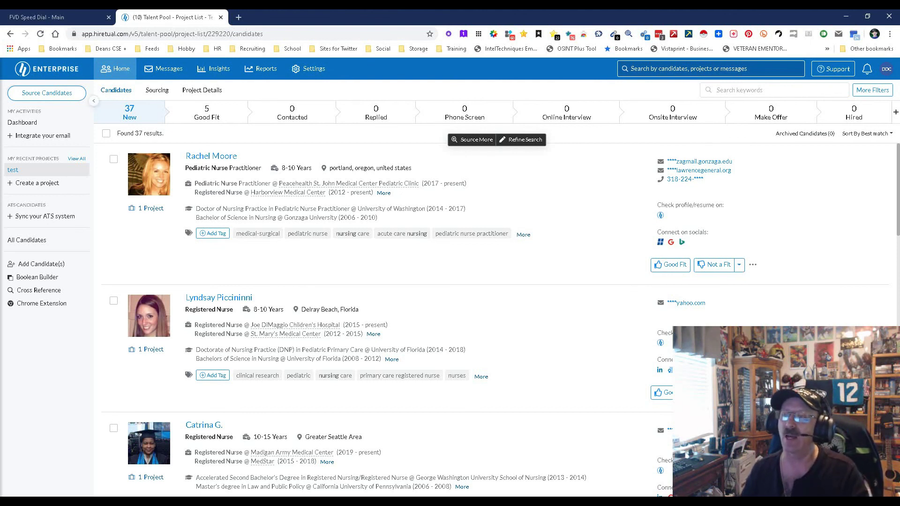
# Step: View the Boolean Builder's Quick Mode form and return to the project's candidates
pyautogui.click(37, 277)
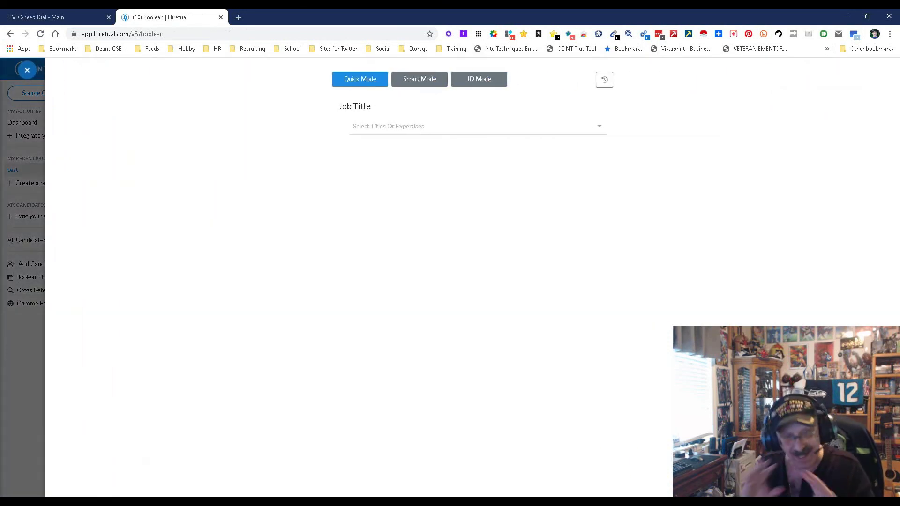
pyautogui.click(28, 70)
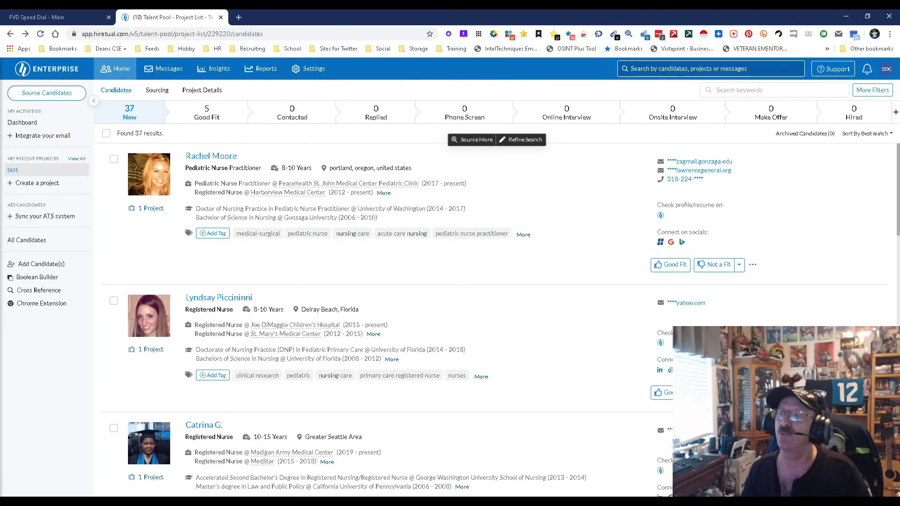